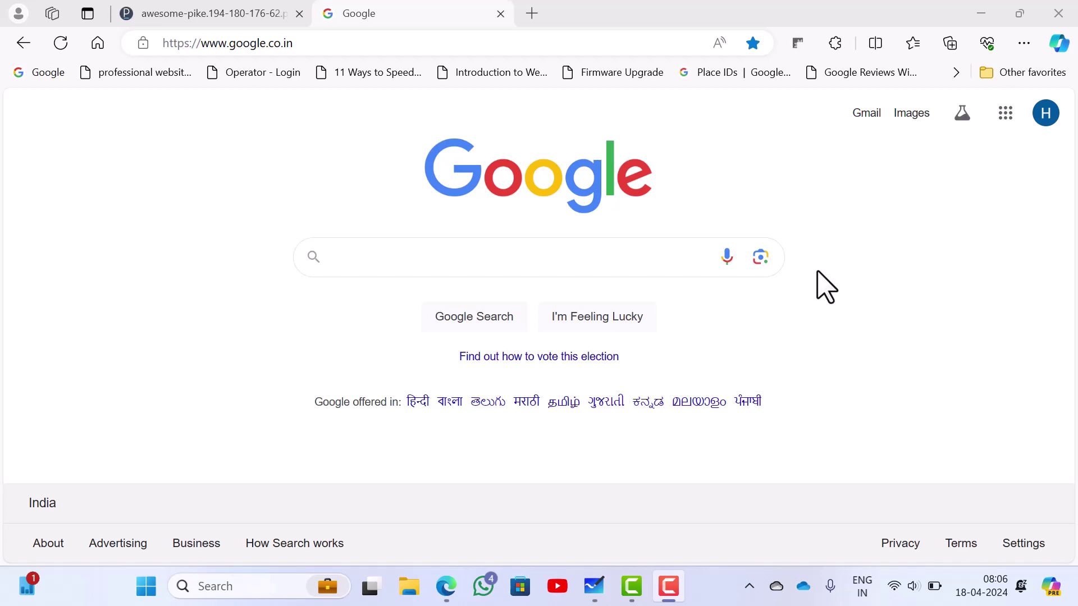
# Go to themify.me and open the Member Area login page
pyautogui.click(435, 49)
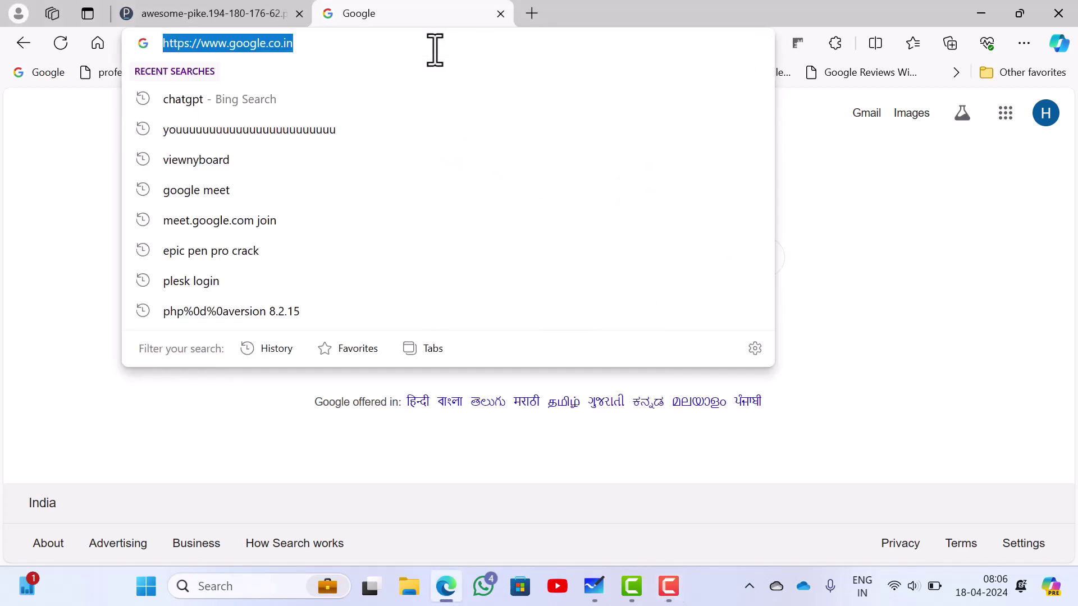
pyautogui.write('th')
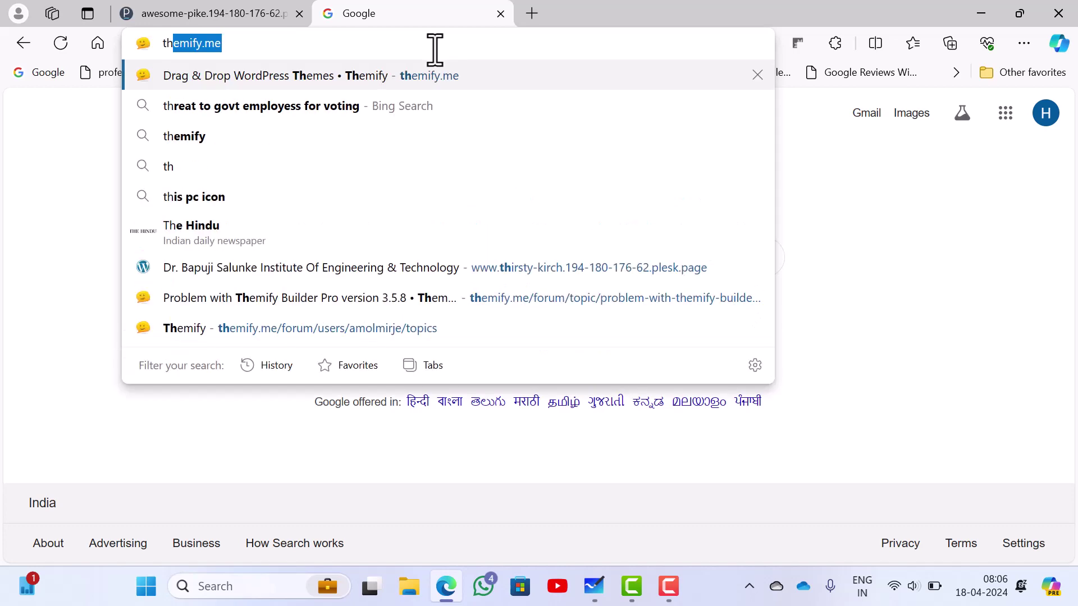
pyautogui.press('Right')
pyautogui.press('Return')
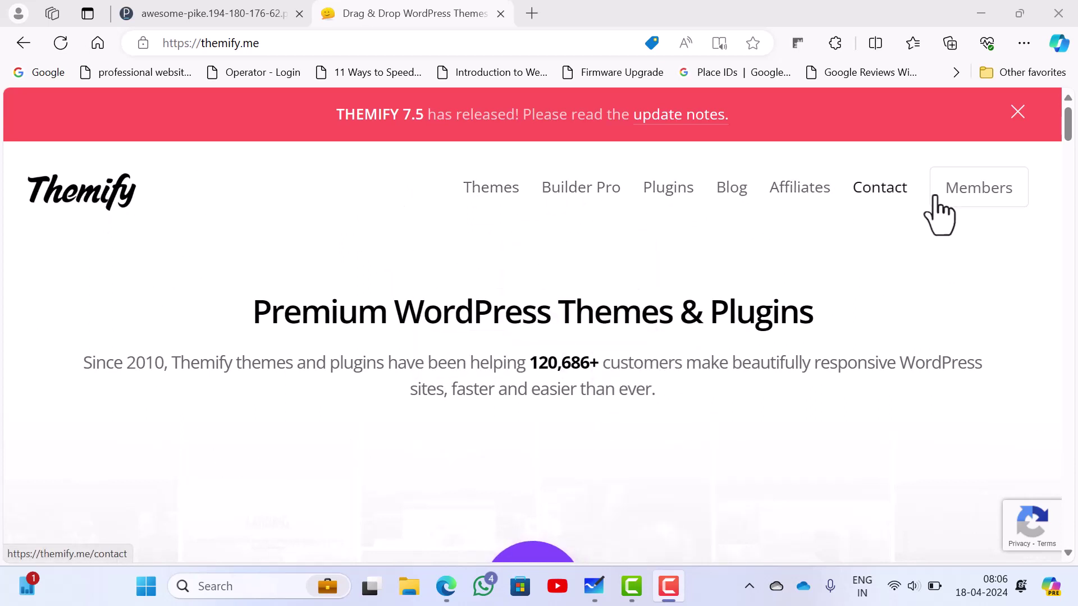
pyautogui.moveTo(994, 192)
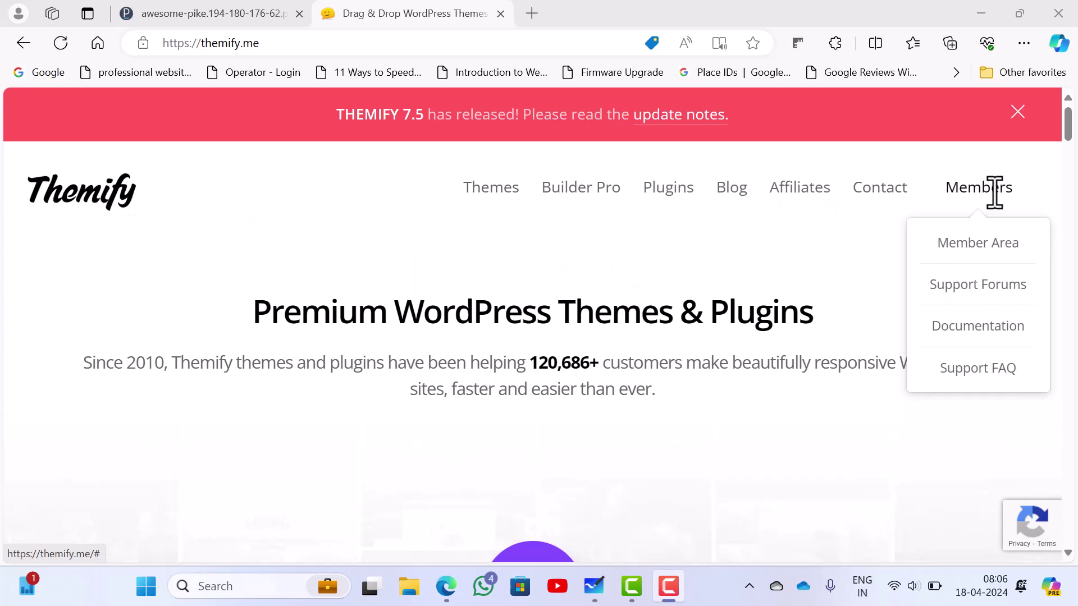
pyautogui.click(989, 260)
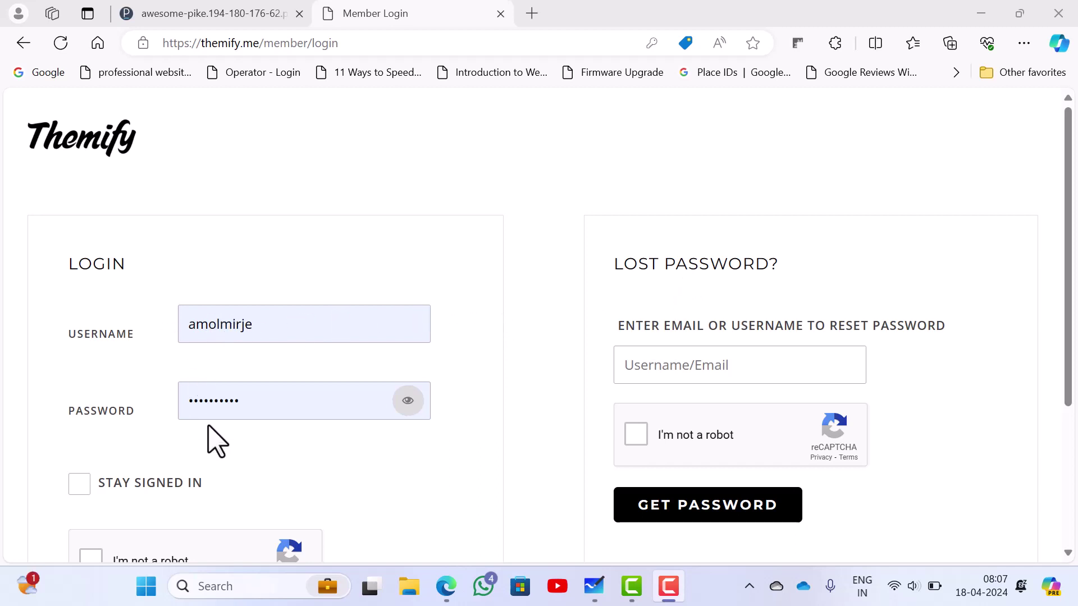
# Log in to the member account with the prefilled credentials, enabling Stay Signed In and completing the "I'm not a robot" check
pyautogui.scroll(-2, 208, 427)
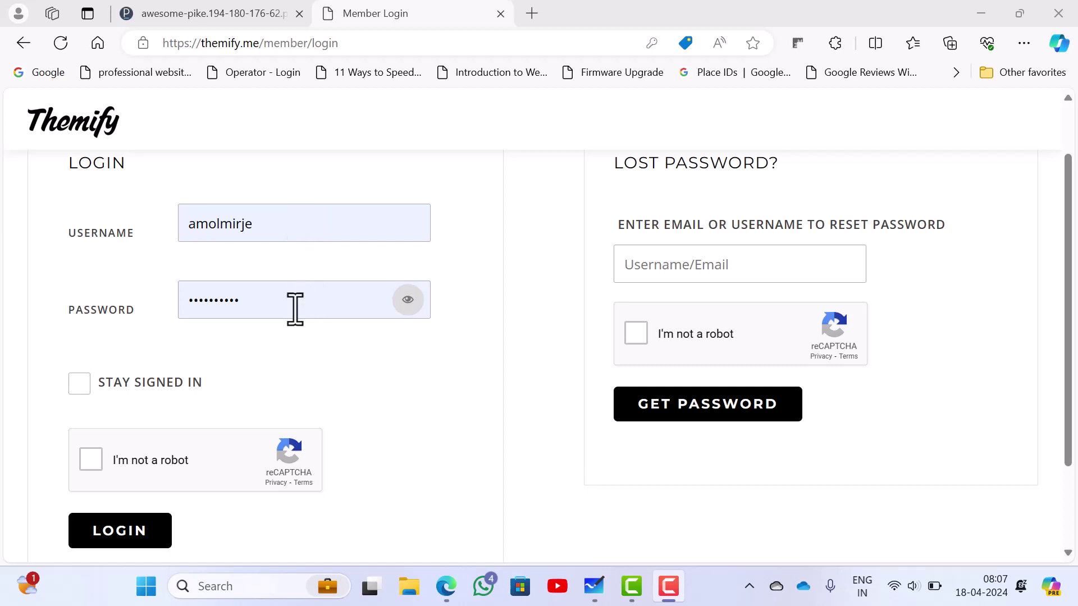
pyautogui.click(78, 385)
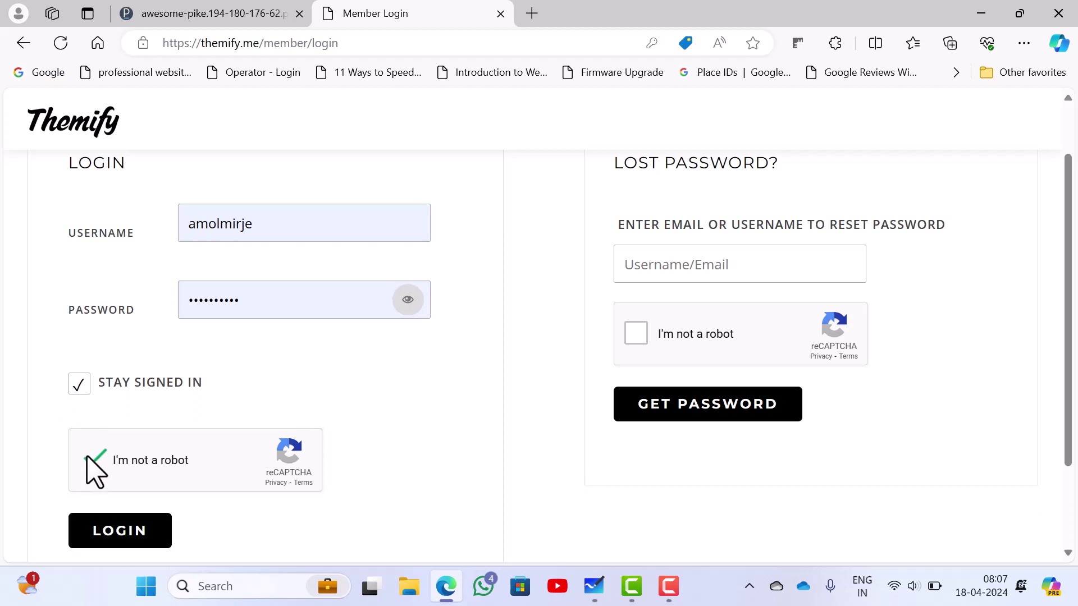
pyautogui.scroll(-1, 90, 466)
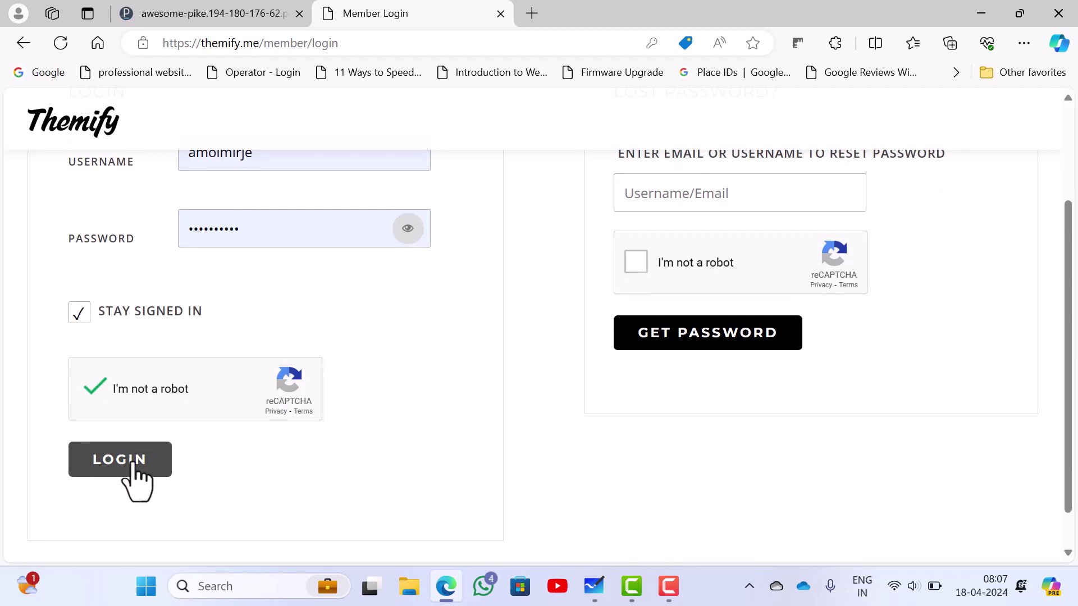
pyautogui.click(132, 461)
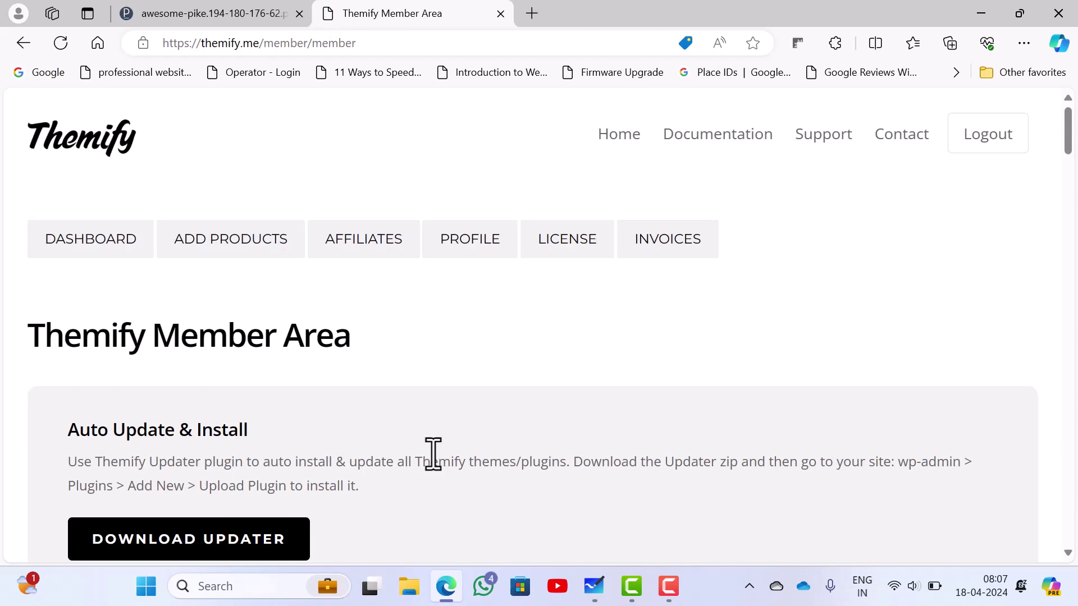
# Download the Themify Updater plugin zip from the Auto Update & Install section and save it to the computer
pyautogui.scroll(-2, 432, 452)
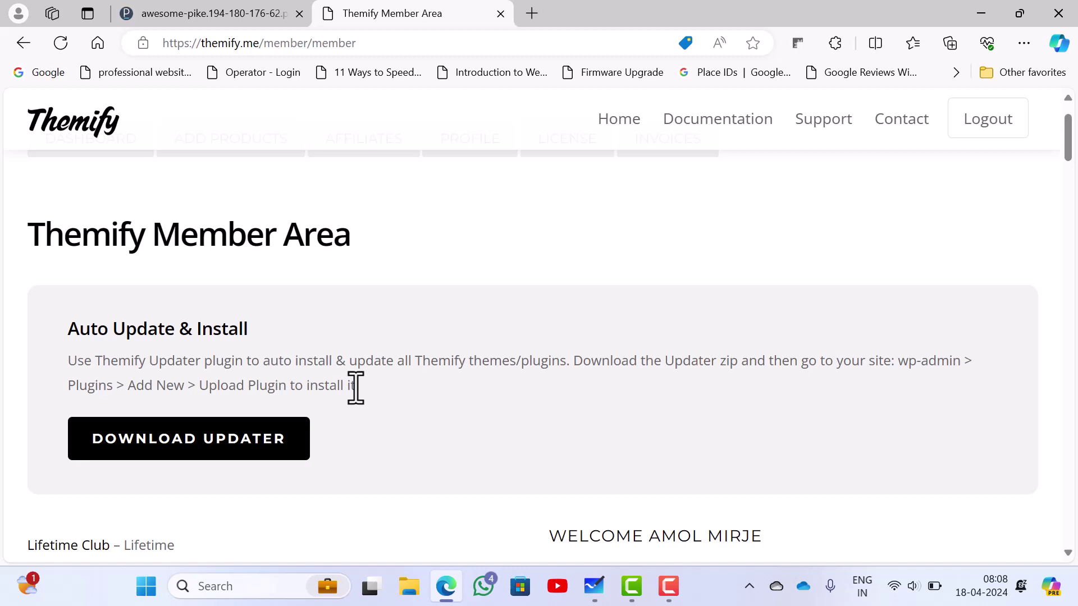
pyautogui.scroll(-1, 356, 387)
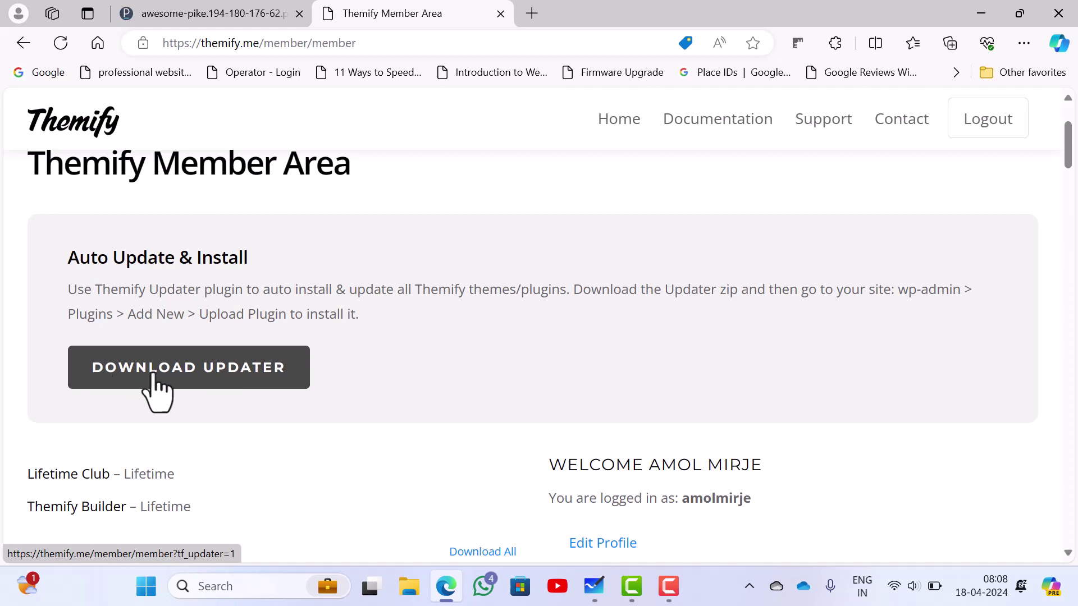
pyautogui.click(243, 396)
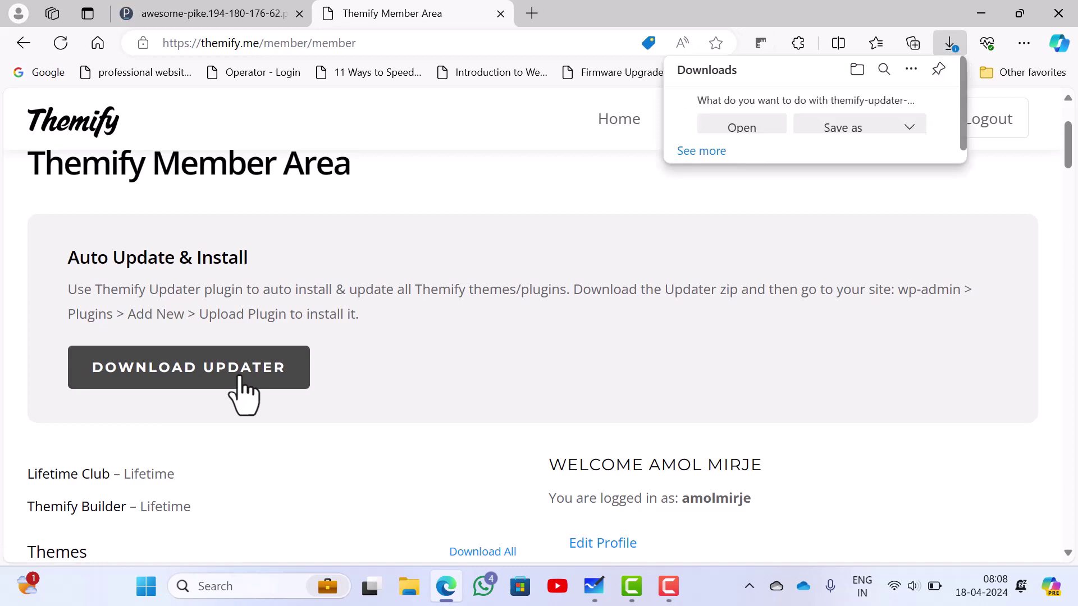
pyautogui.click(910, 128)
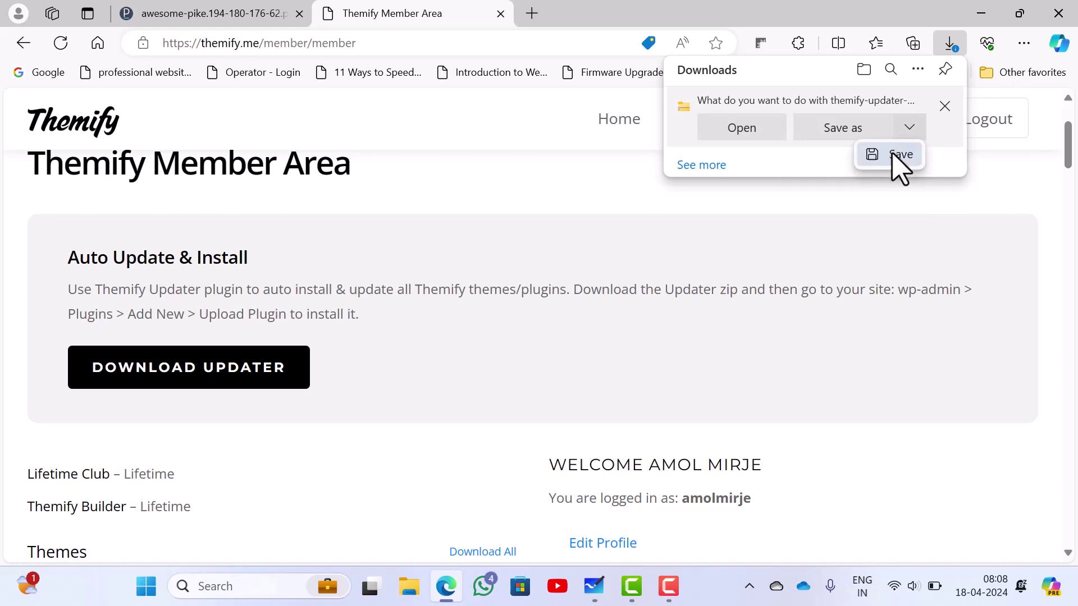
pyautogui.click(891, 157)
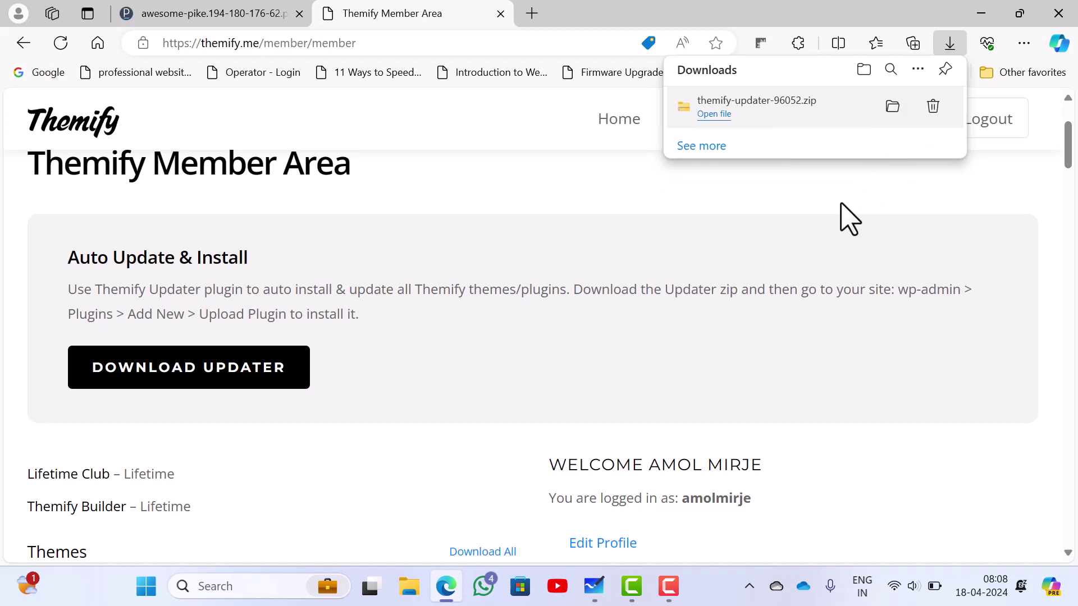
# View the downloaded updater zip in its folder in a maximized File Explorer window, and minimize the window
pyautogui.click(892, 107)
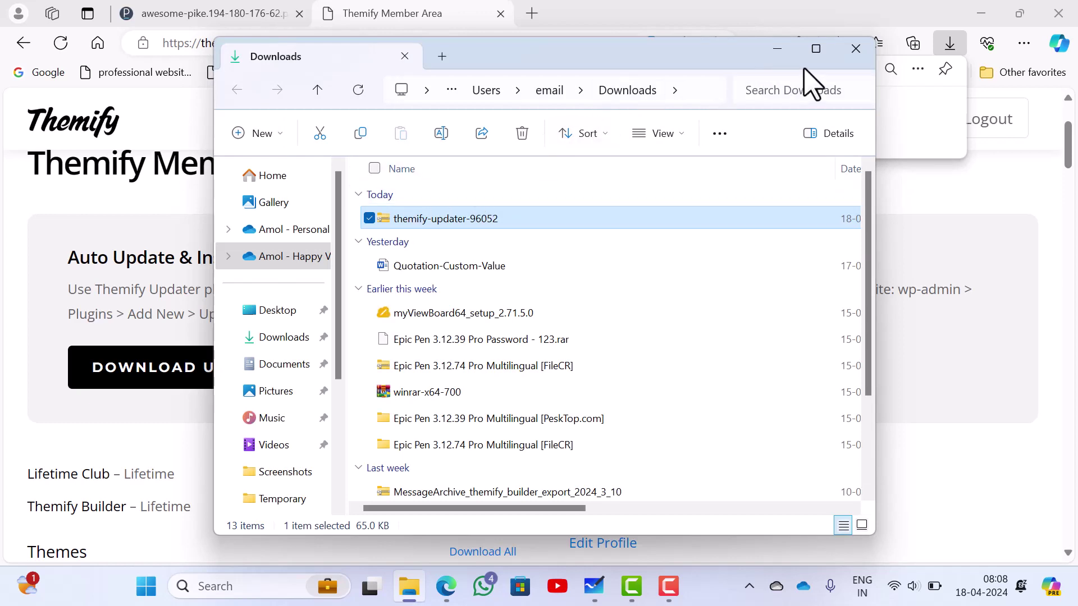
pyautogui.click(816, 49)
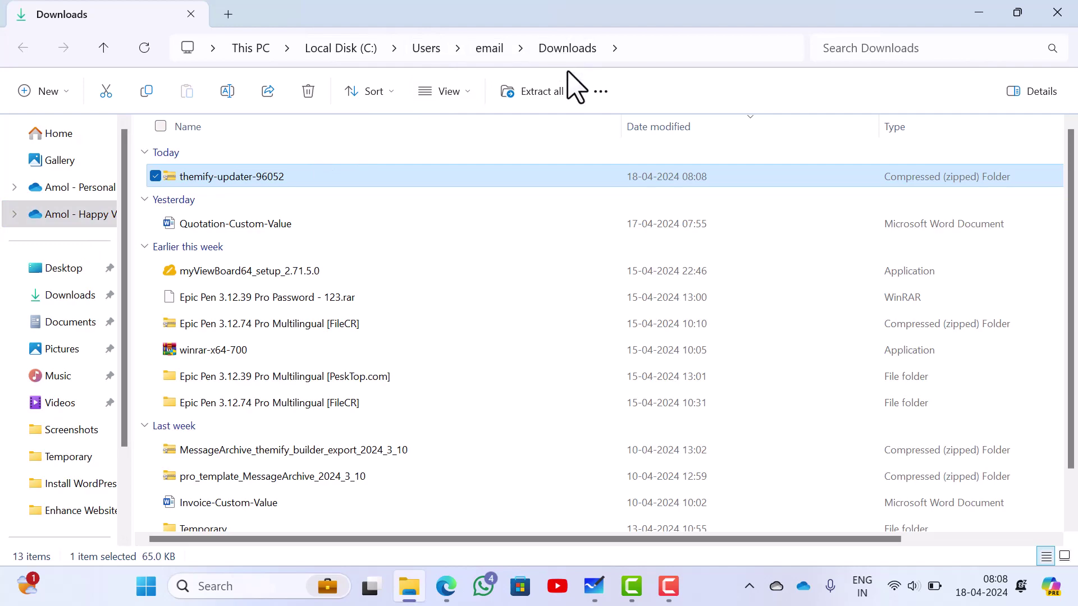
pyautogui.click(993, 17)
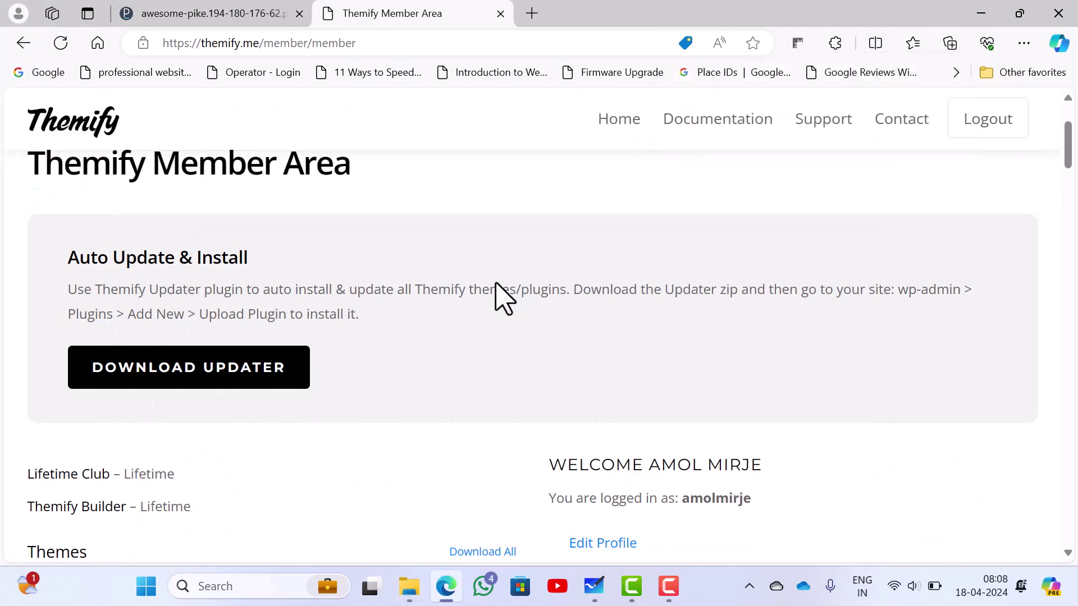
# Examine the themes and plugins offered for download in the member area, and return to the updater download section
pyautogui.scroll(-1, 328, 362)
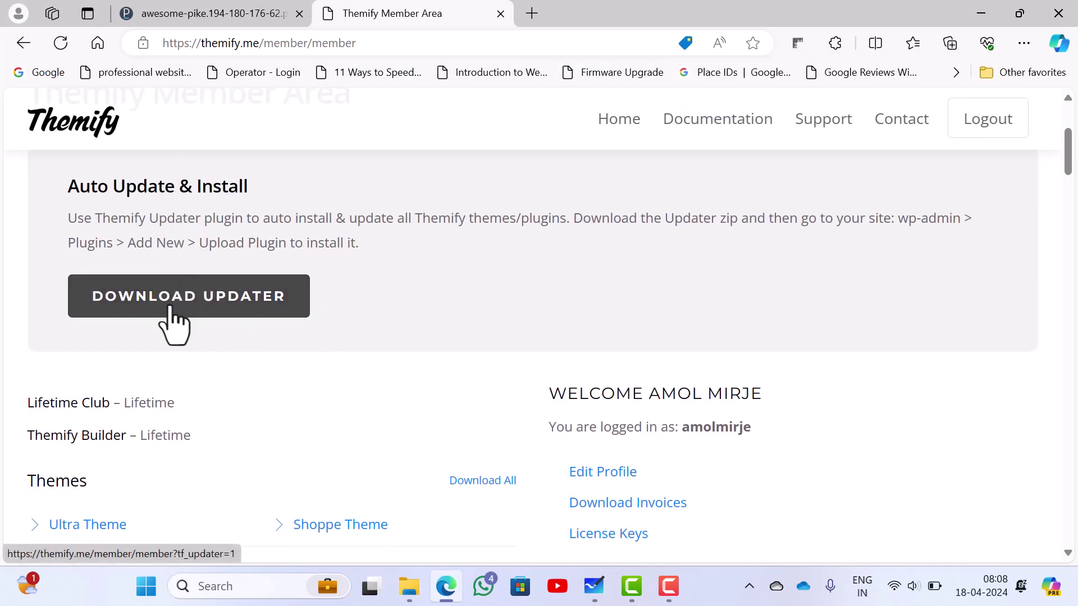
pyautogui.scroll(-1, 172, 323)
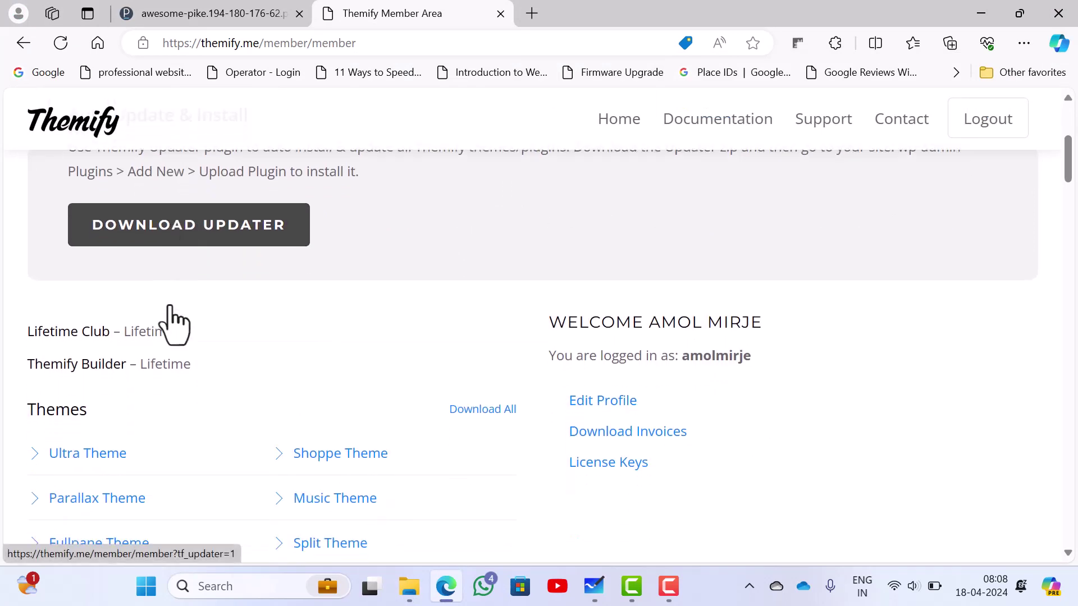
pyautogui.scroll(-2, 174, 321)
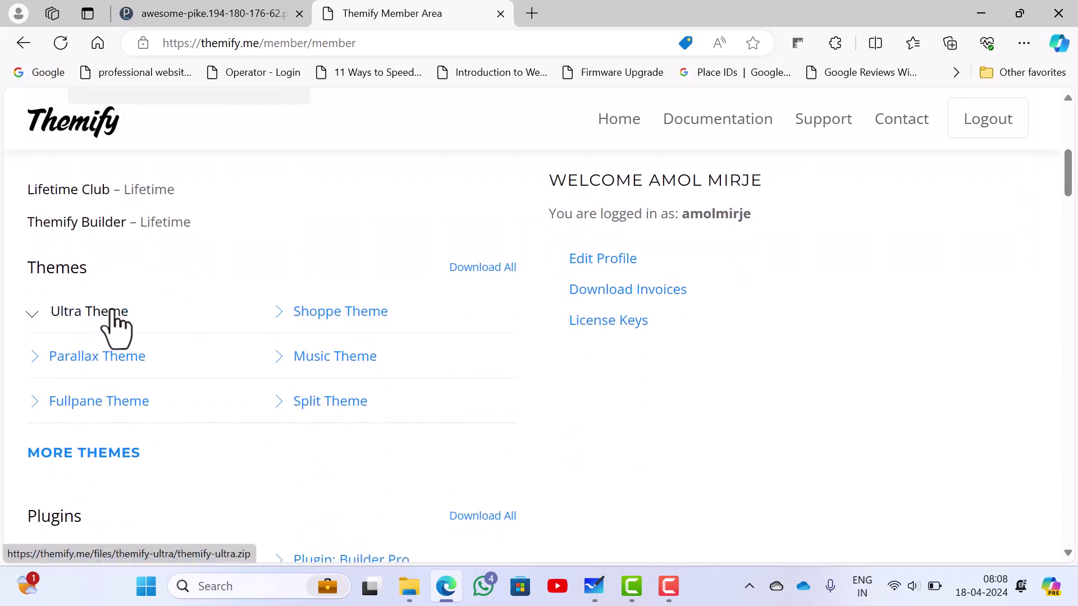
pyautogui.scroll(-1, 109, 323)
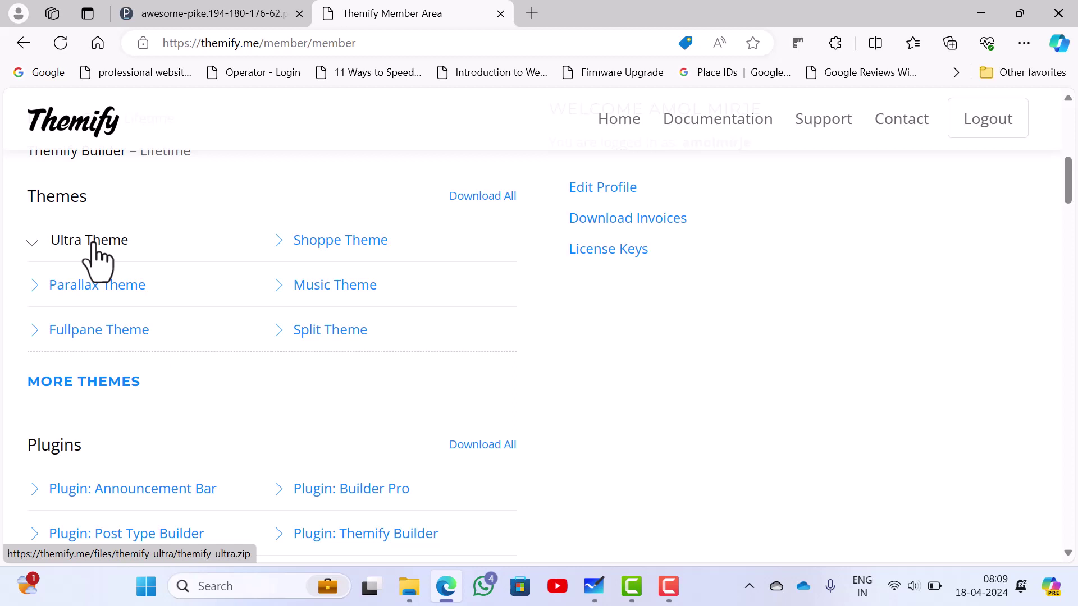
pyautogui.scroll(-1, 93, 259)
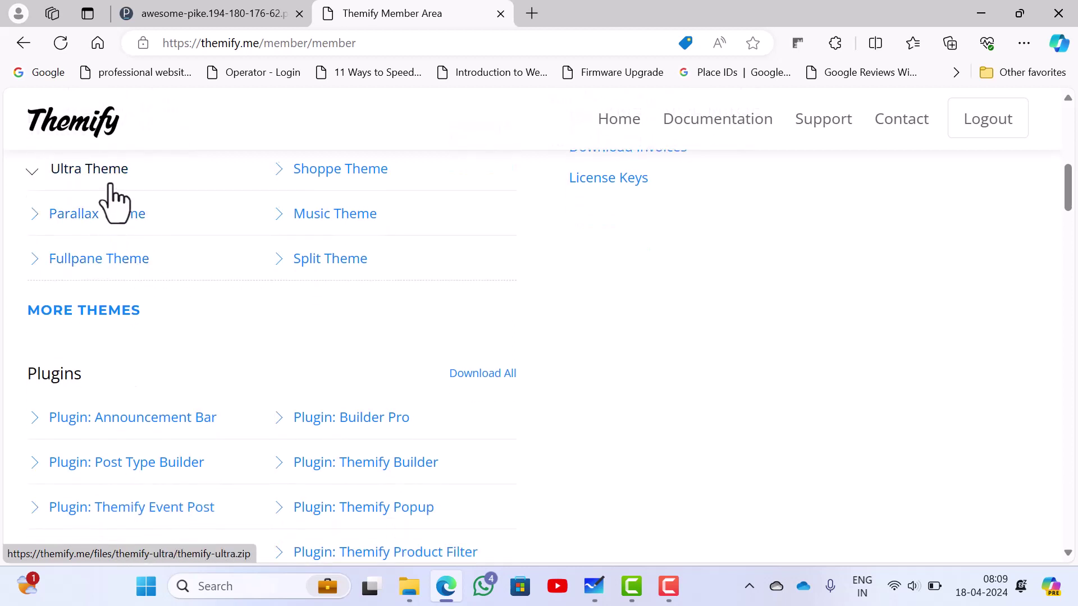
pyautogui.scroll(-1, 109, 202)
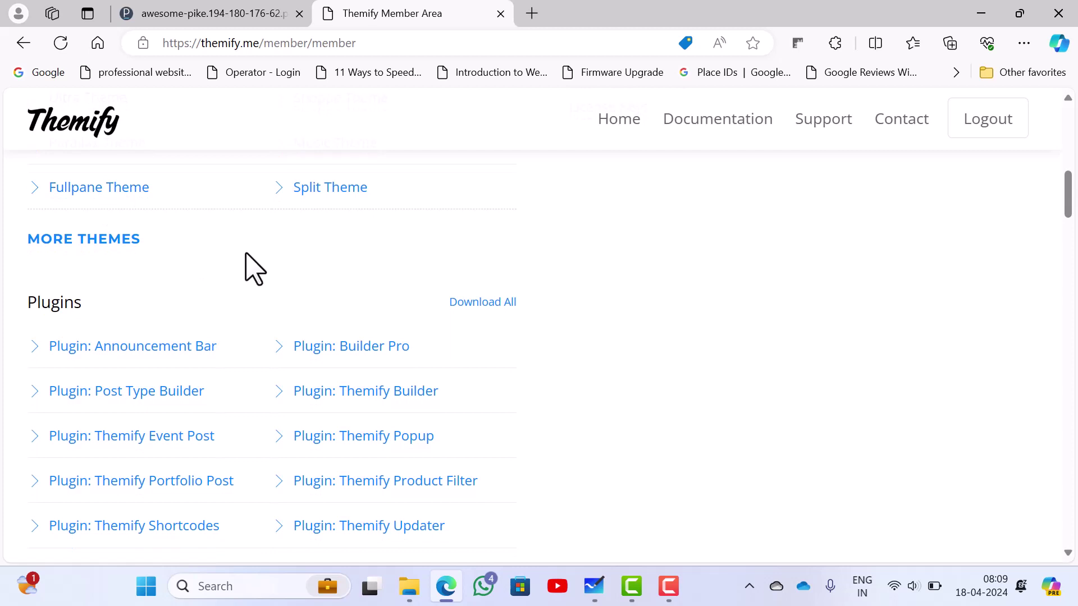
pyautogui.scroll(-1, 125, 248)
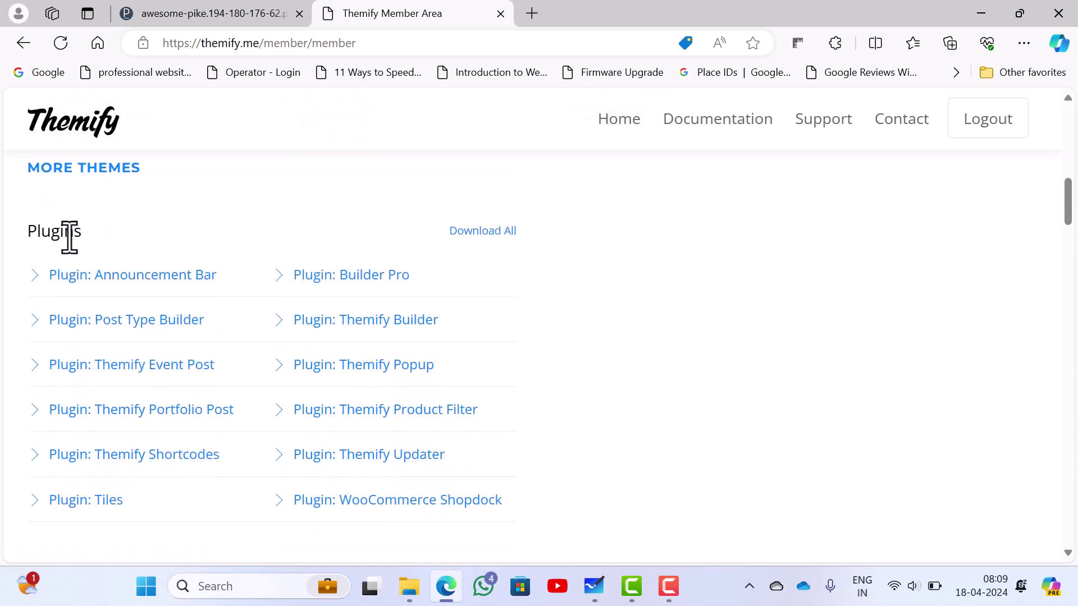
pyautogui.scroll(-1, 69, 237)
pyautogui.click(47, 211)
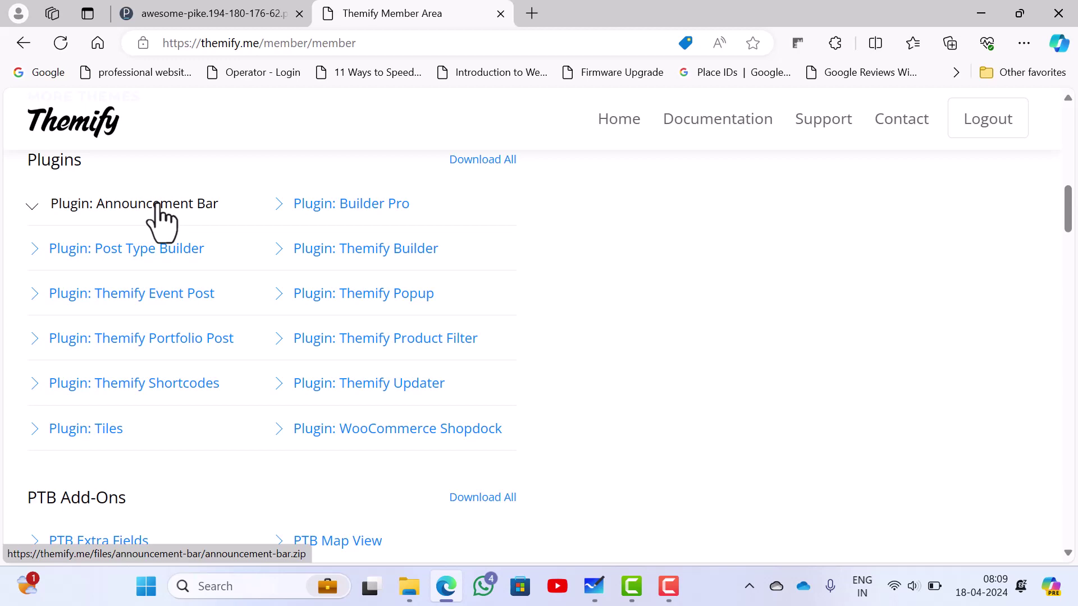
pyautogui.scroll(12, 153, 221)
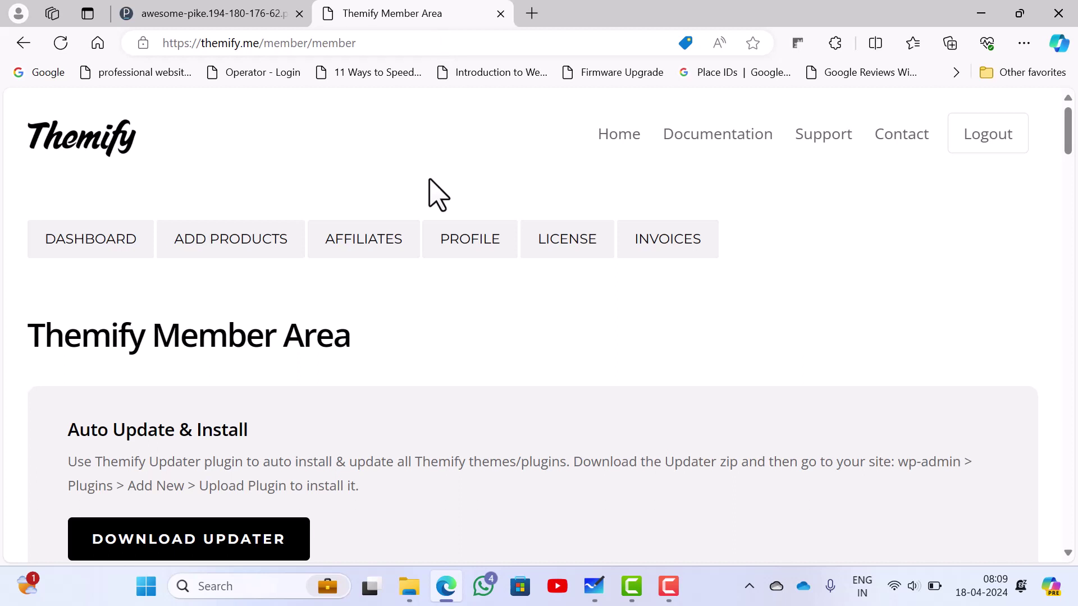
pyautogui.scroll(-2, 432, 193)
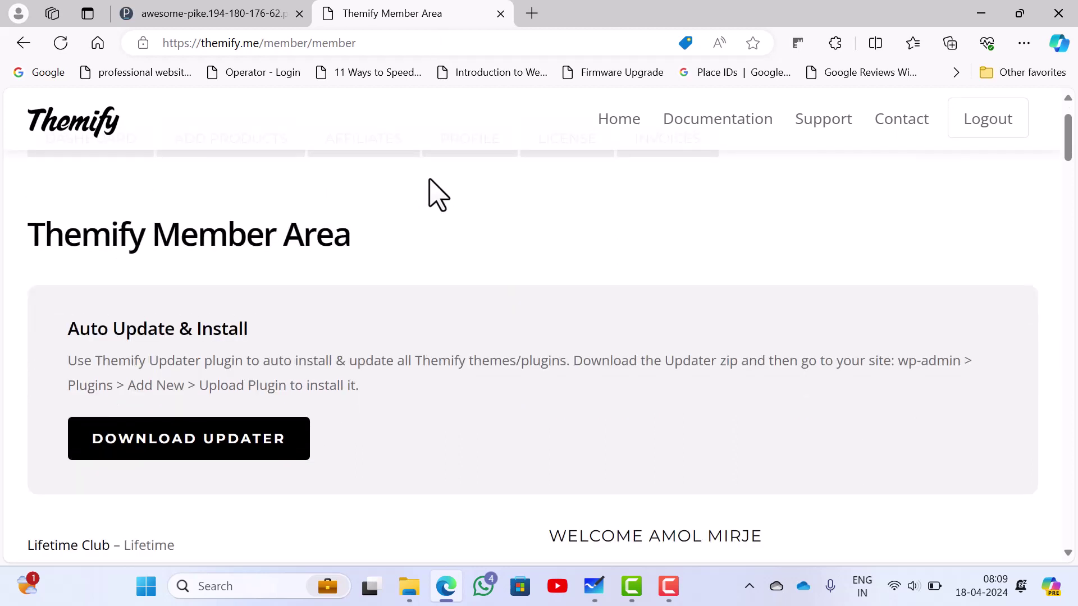
pyautogui.scroll(-10, 438, 194)
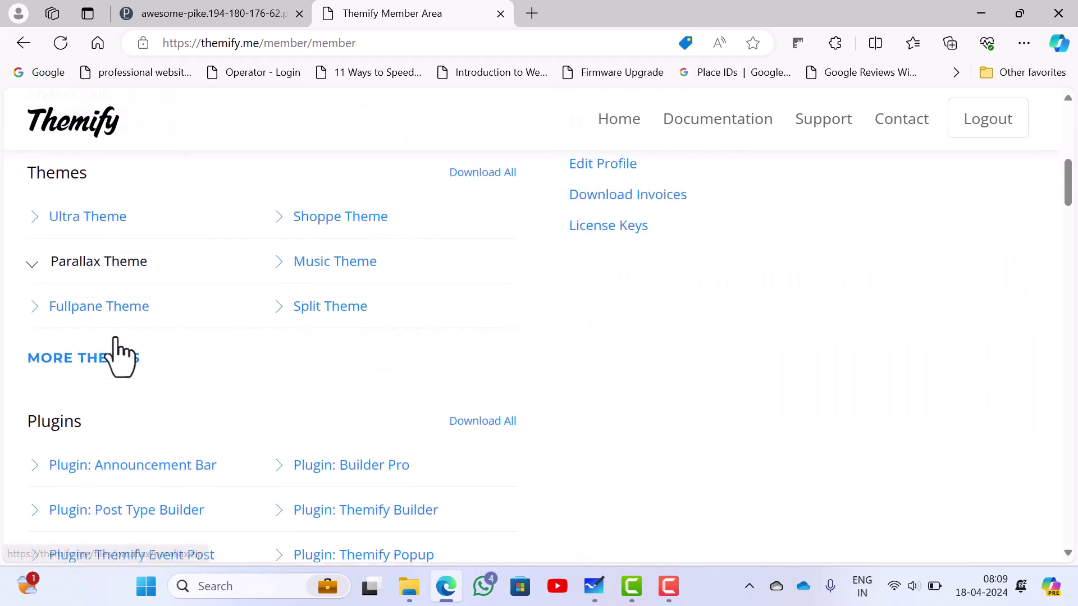
pyautogui.scroll(10, 242, 409)
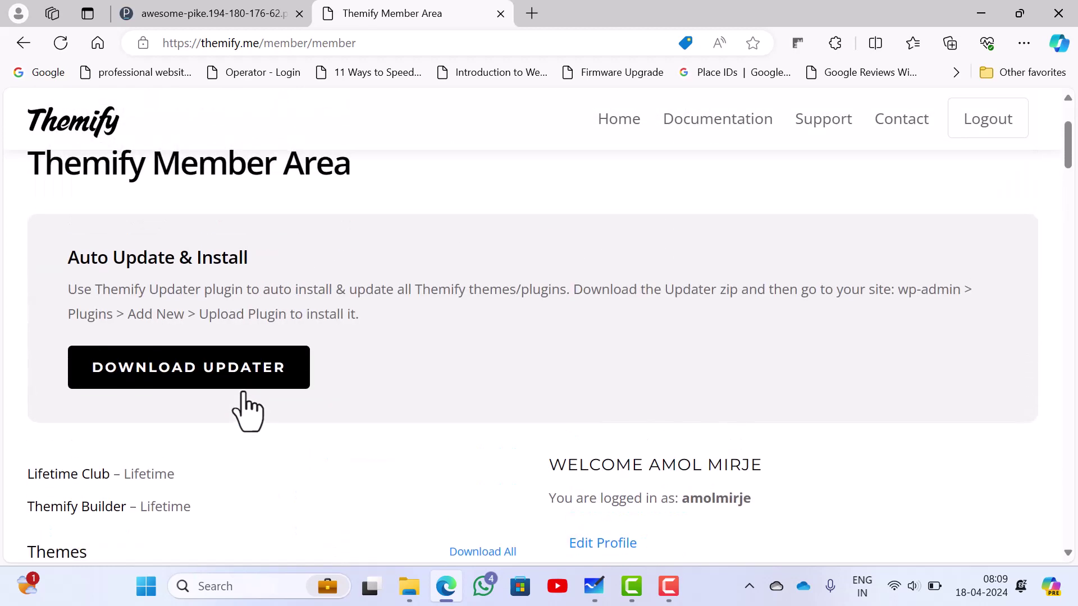
pyautogui.scroll(-1, 248, 409)
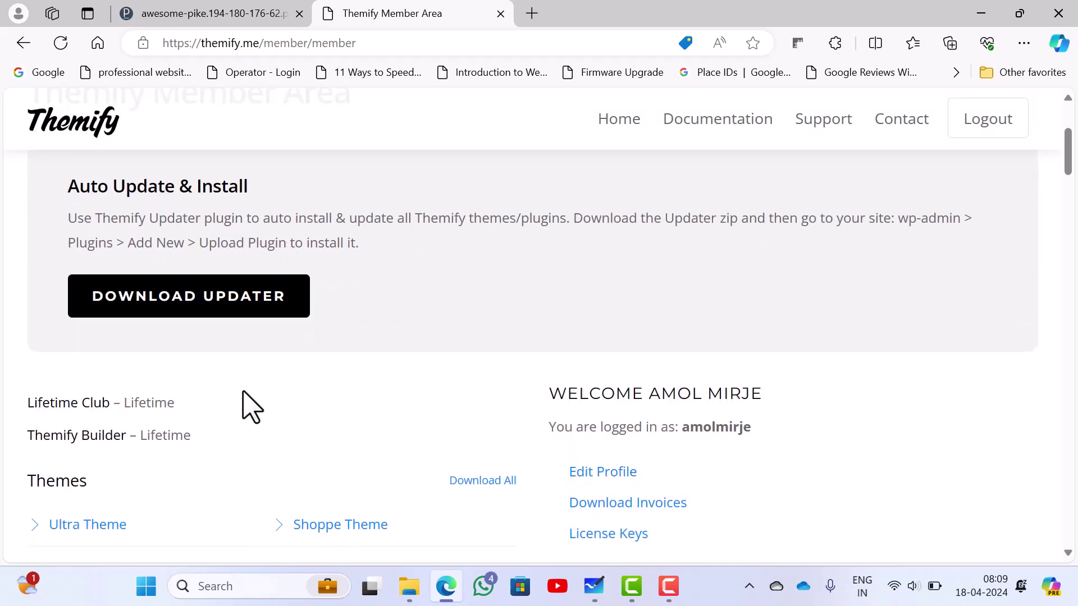
pyautogui.scroll(1, 251, 407)
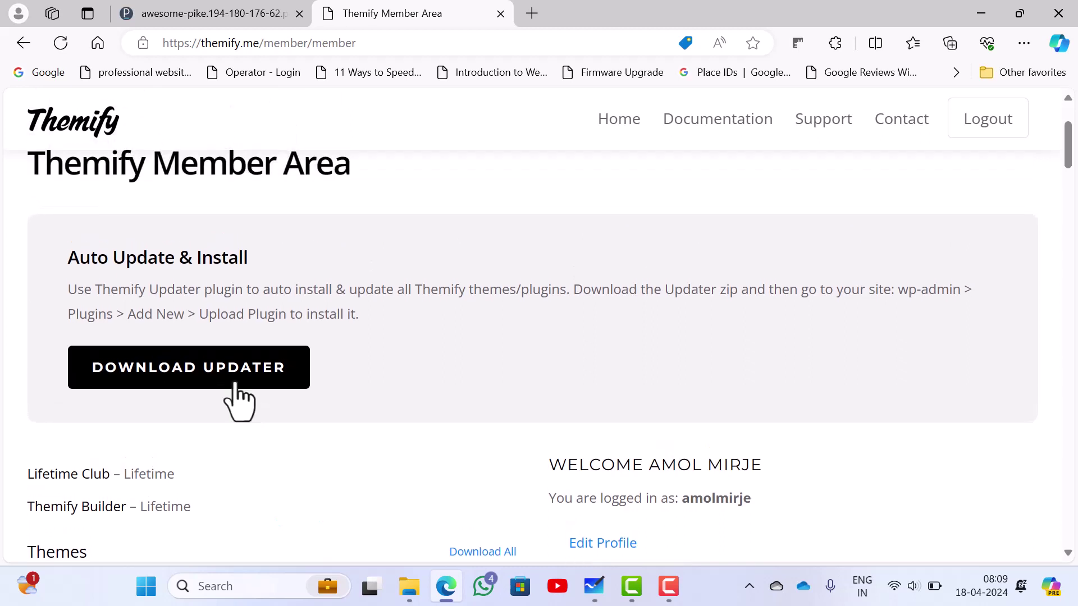